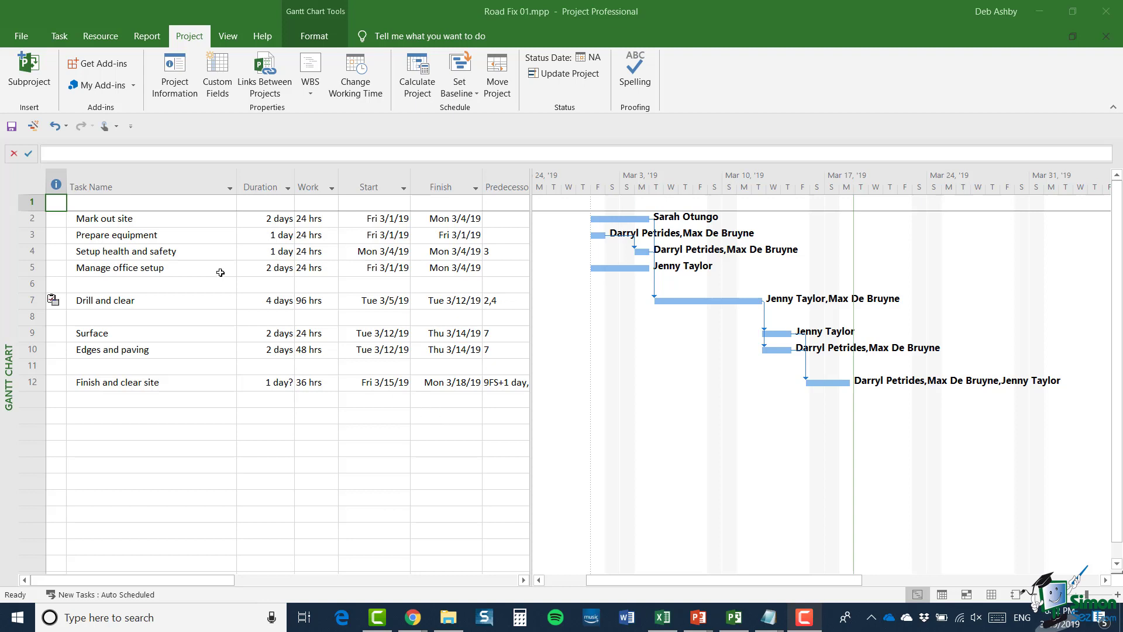
Review the project's tasks one by one in the Gantt Chart, from Mark out site through Finish and clear site
{"action": "left_click", "coordinate": [198, 219]}
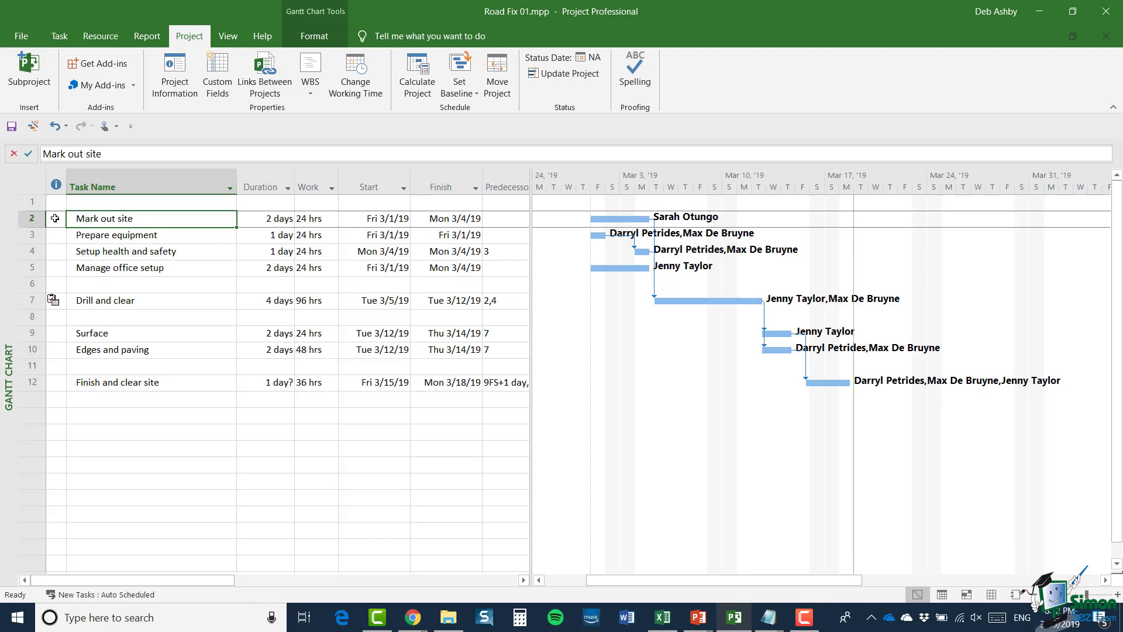
{"action": "left_click", "coordinate": [136, 236]}
{"action": "left_click", "coordinate": [140, 252]}
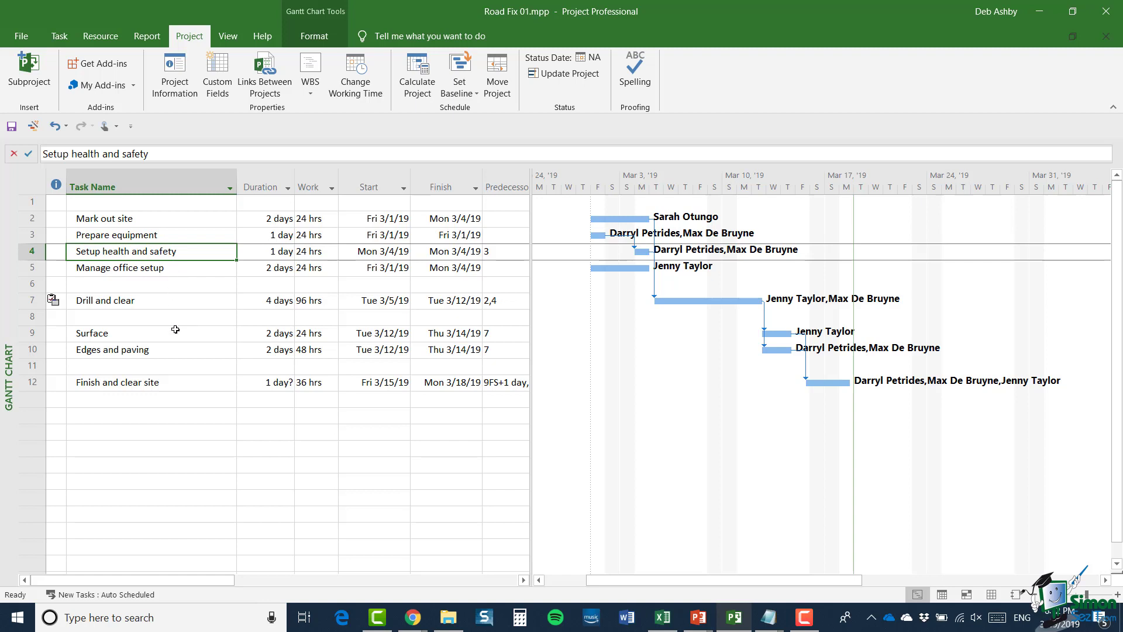
{"action": "left_click", "coordinate": [140, 300]}
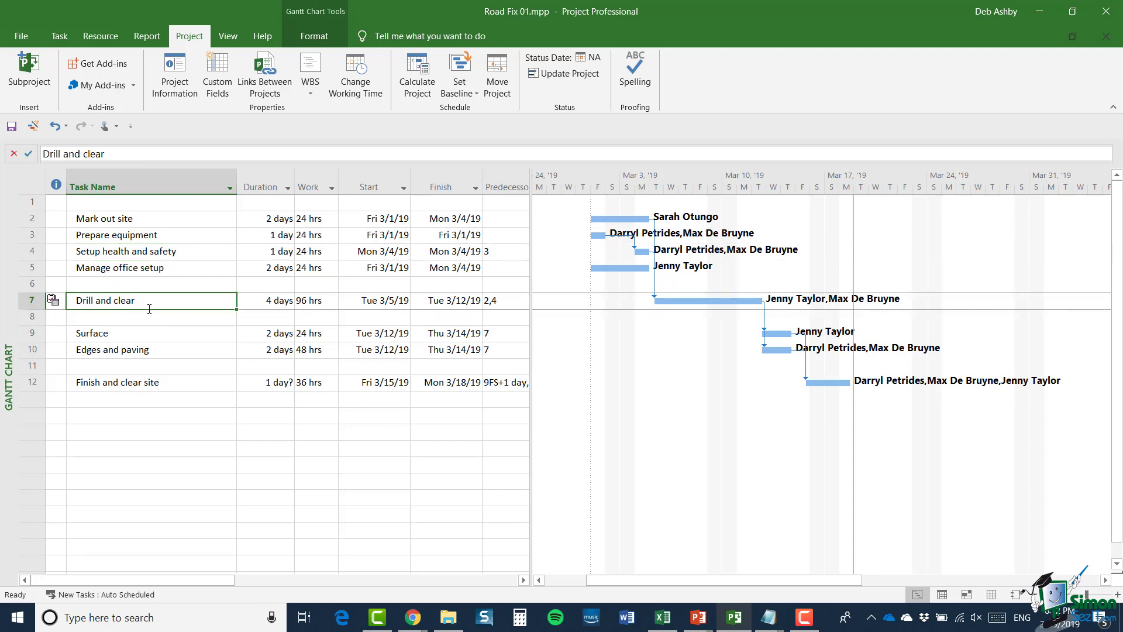
{"action": "left_click", "coordinate": [119, 334]}
{"action": "left_click", "coordinate": [120, 349]}
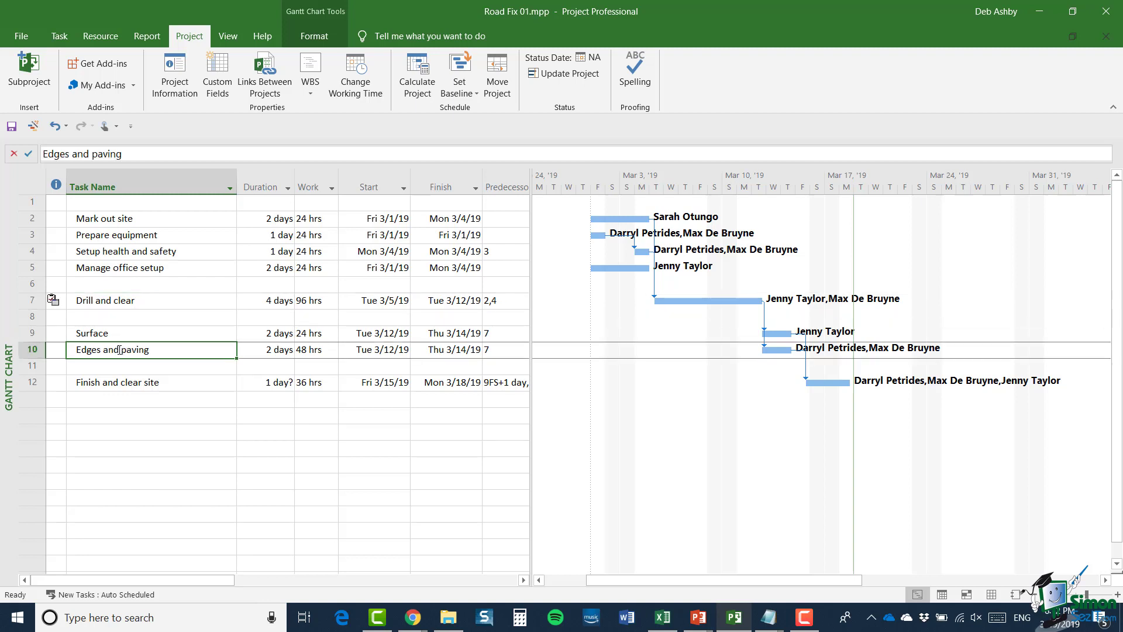
{"action": "left_click", "coordinate": [153, 385]}
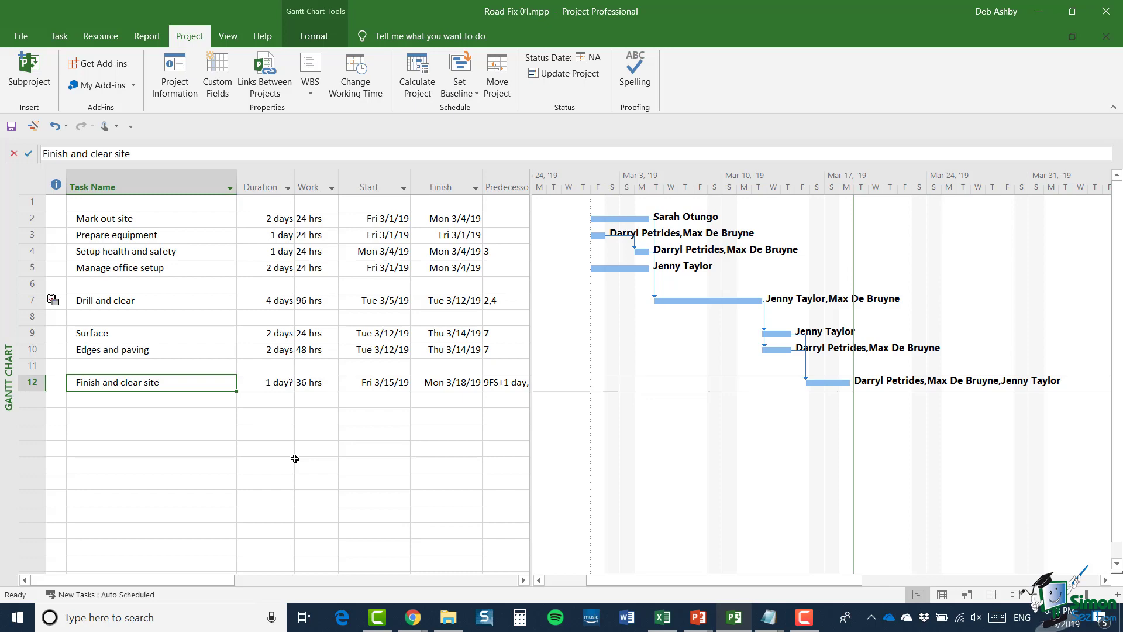
Examine the Base calendar column in the Resource Sheet and the calendars offered for the first resource, keeping Building
{"action": "left_click", "coordinate": [987, 596]}
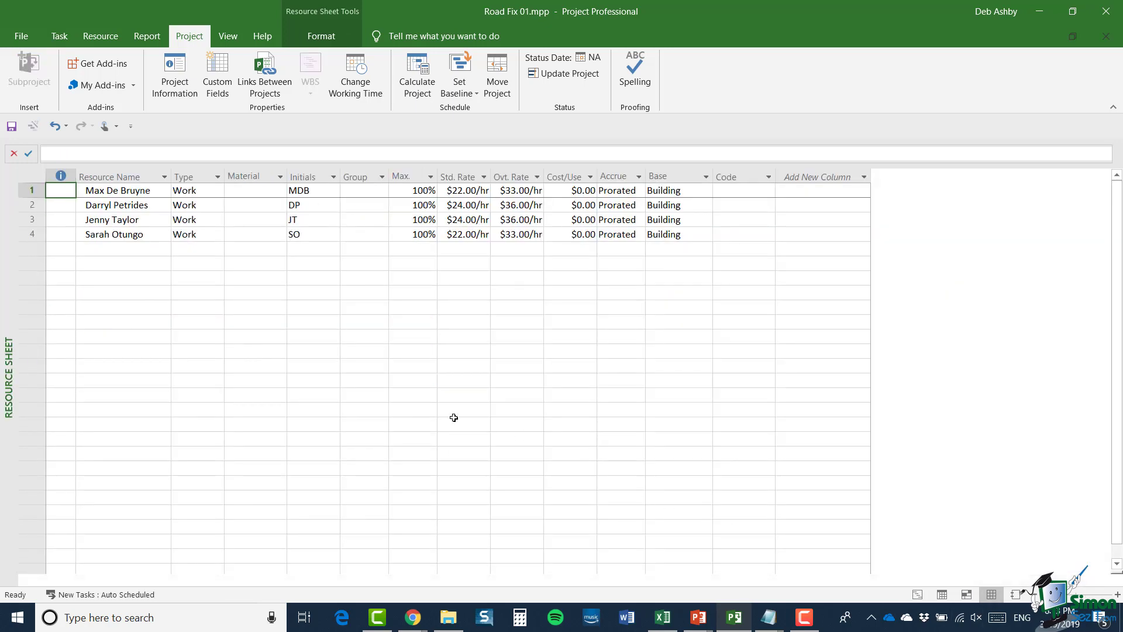
{"action": "left_click", "coordinate": [684, 174]}
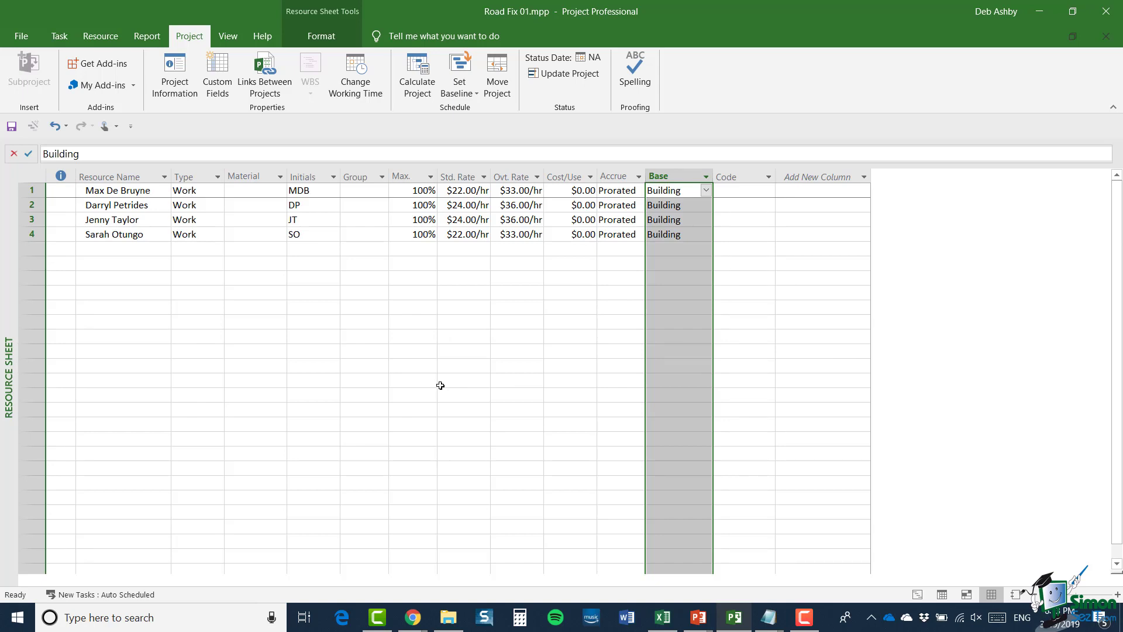
{"action": "left_click", "coordinate": [449, 365]}
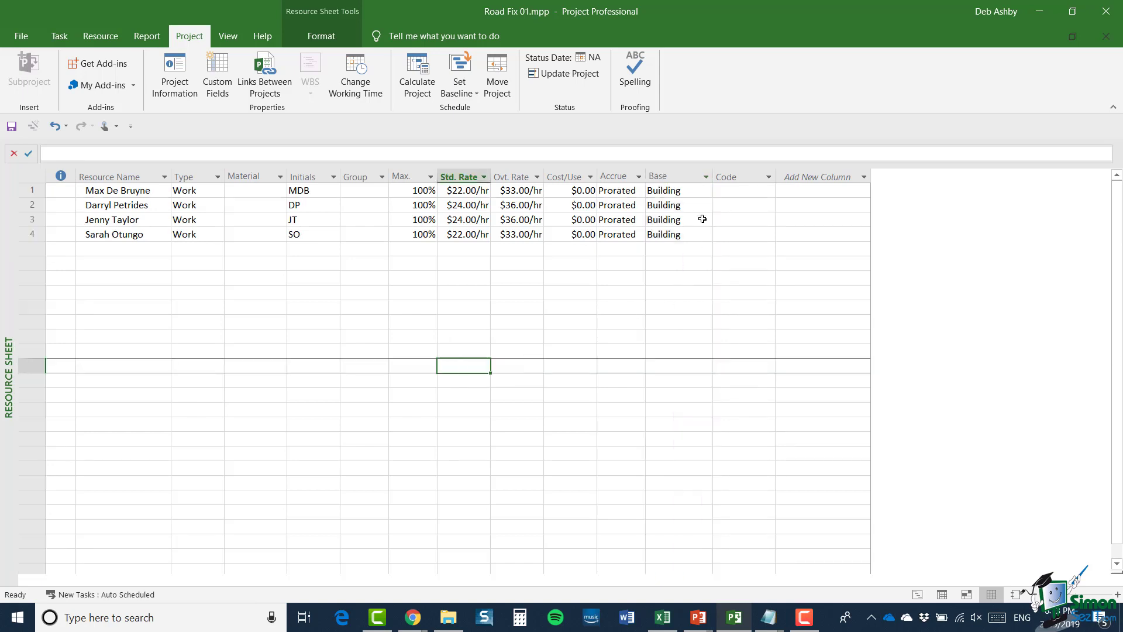
{"action": "left_click", "coordinate": [691, 193]}
{"action": "left_click", "coordinate": [707, 191]}
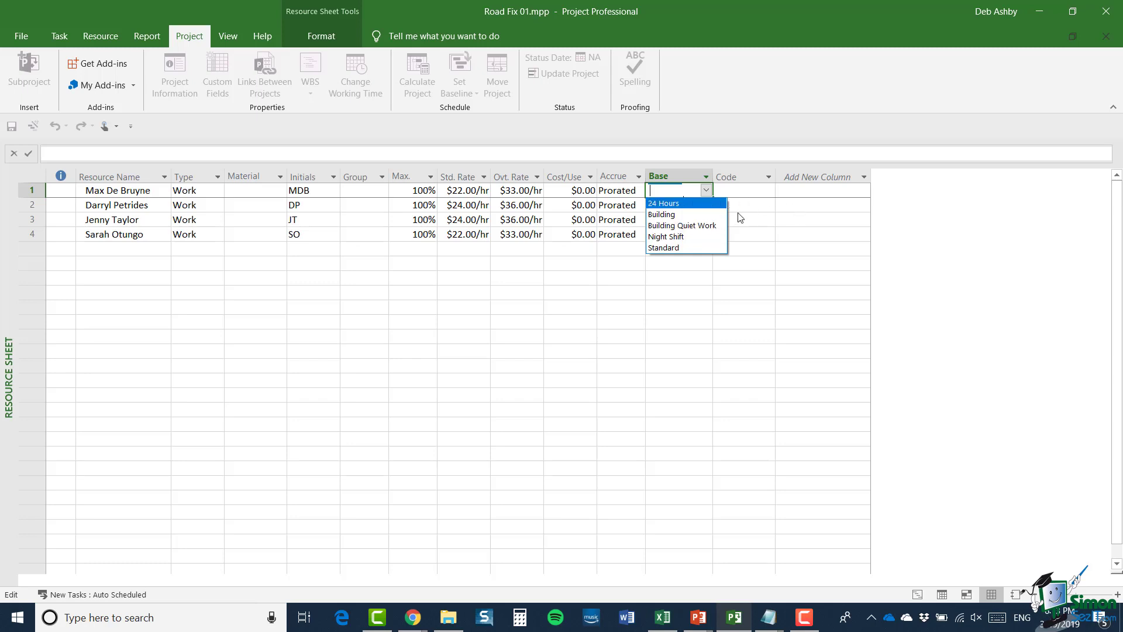
{"action": "left_click", "coordinate": [719, 216]}
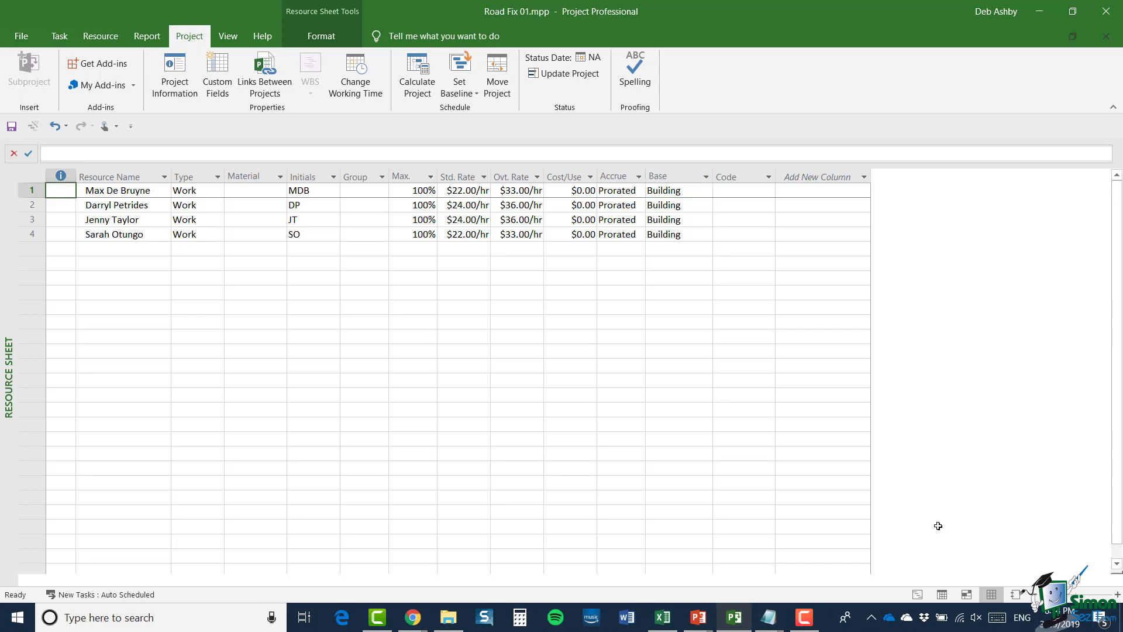
Return to the Gantt Chart and inspect the Drill and clear task's advanced settings and assigned resources
{"action": "left_click", "coordinate": [917, 596]}
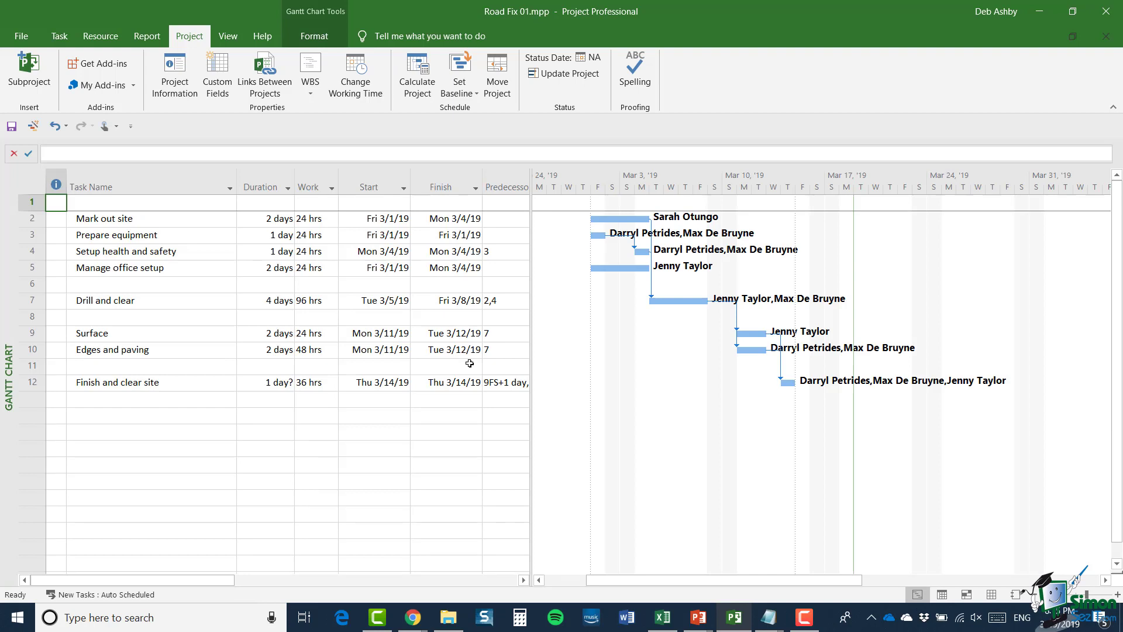
{"action": "left_click", "coordinate": [32, 301]}
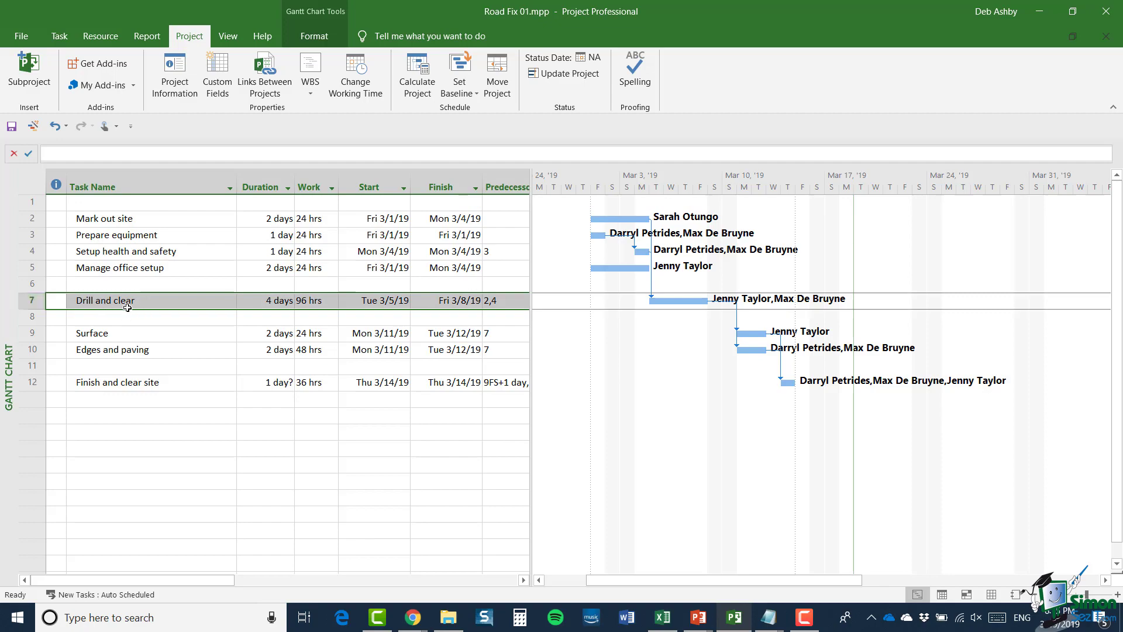
{"action": "left_click", "coordinate": [132, 304]}
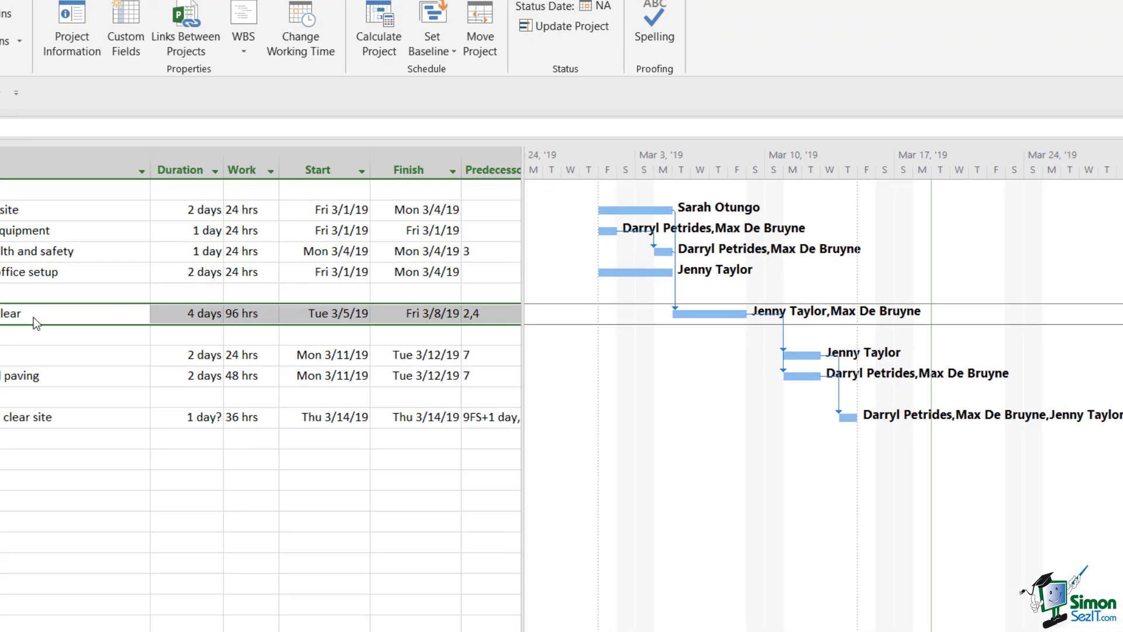
{"action": "double_click", "coordinate": [33, 317]}
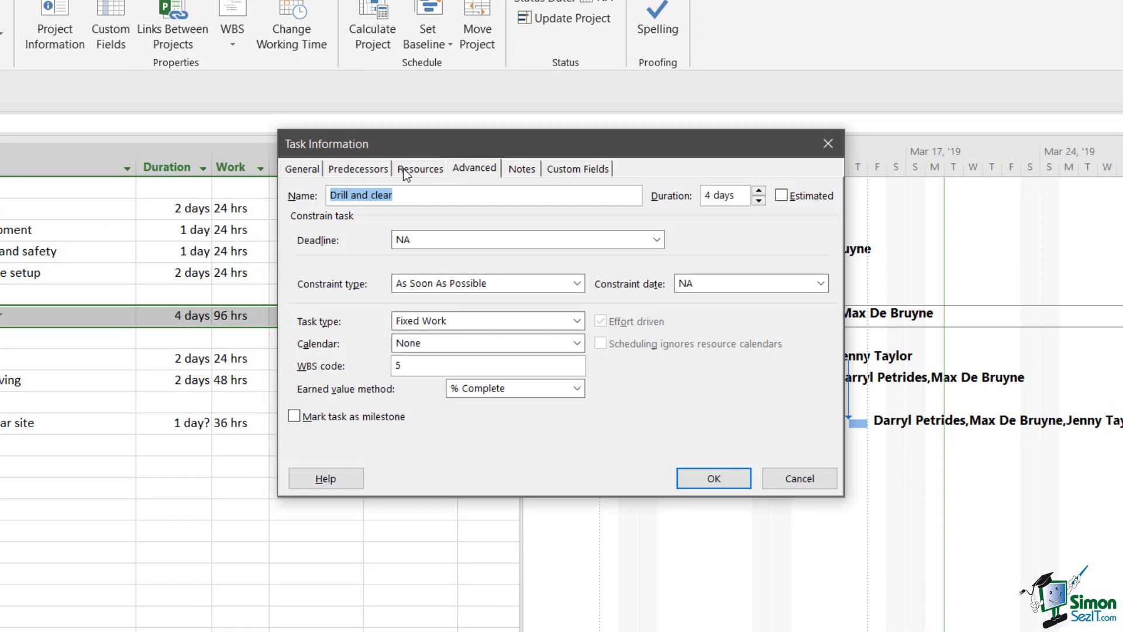
{"action": "left_click", "coordinate": [475, 169]}
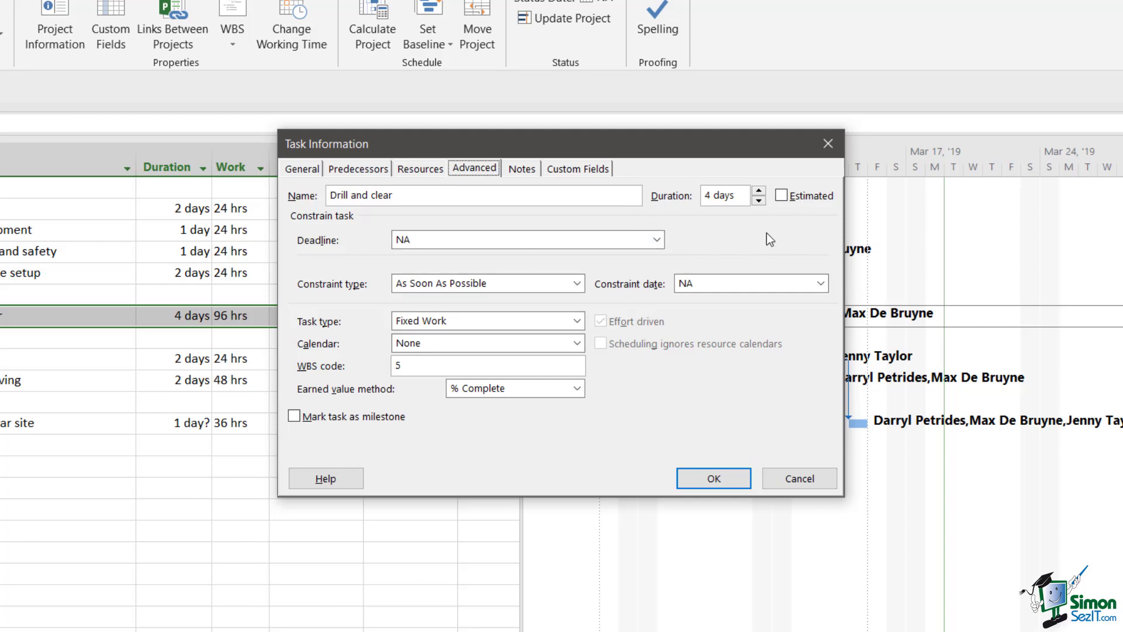
{"action": "left_click", "coordinate": [417, 169]}
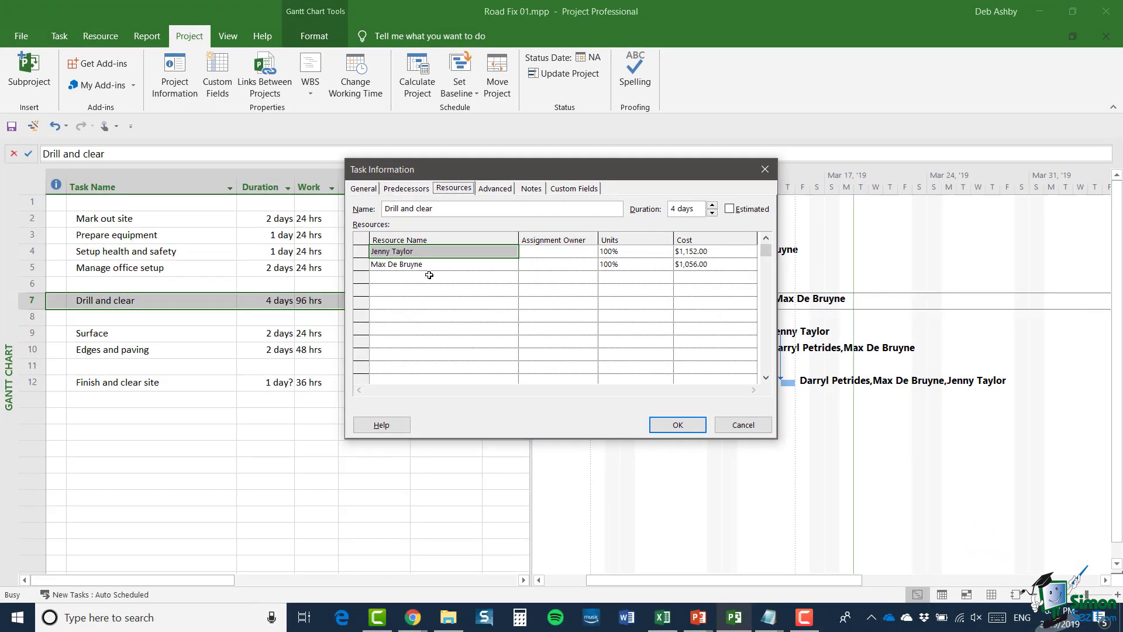
{"action": "left_click", "coordinate": [714, 478]}
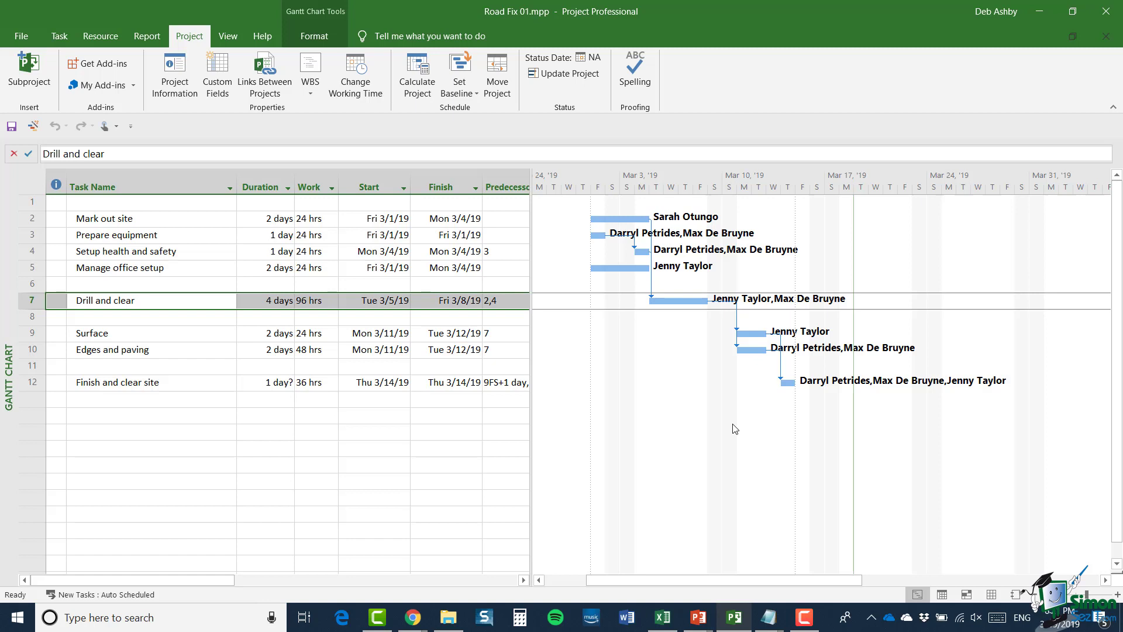
Create a new base calendar named Building Quiet Work as a copy of the Building calendar
{"action": "left_click", "coordinate": [358, 68]}
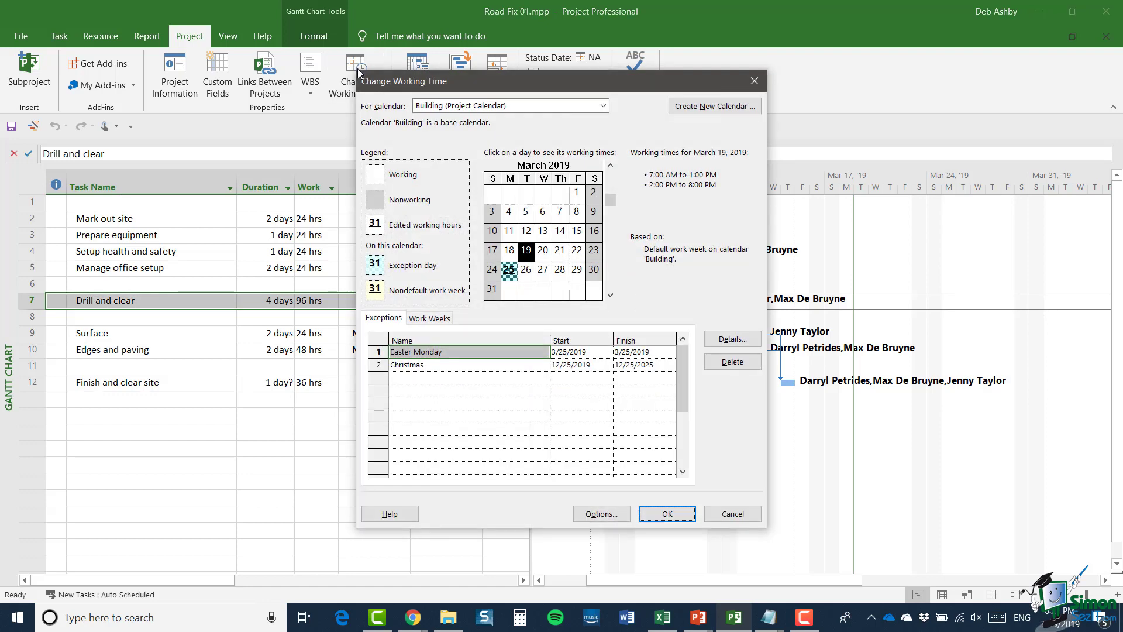
{"action": "left_click", "coordinate": [709, 107]}
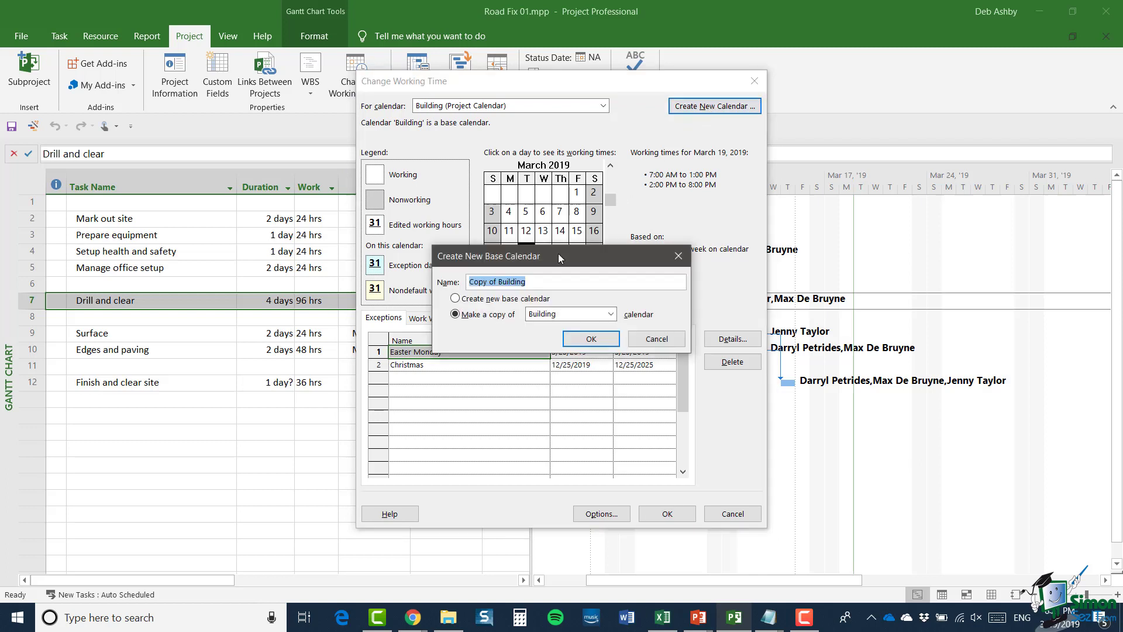
{"action": "type", "text": "Building Quiet Work"}
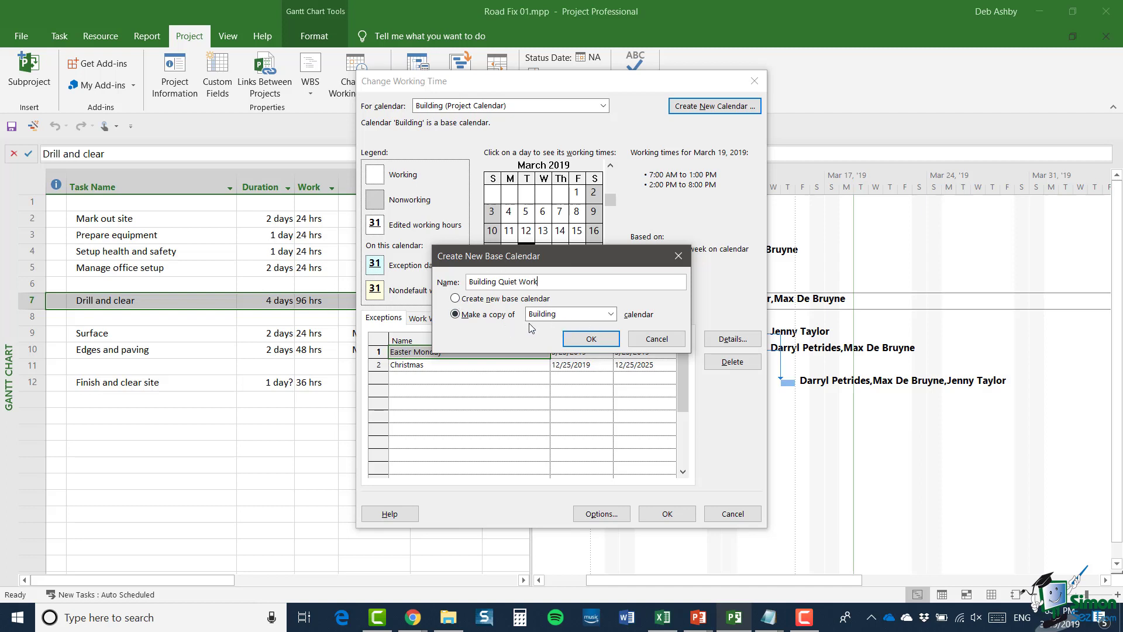
{"action": "left_click", "coordinate": [599, 341]}
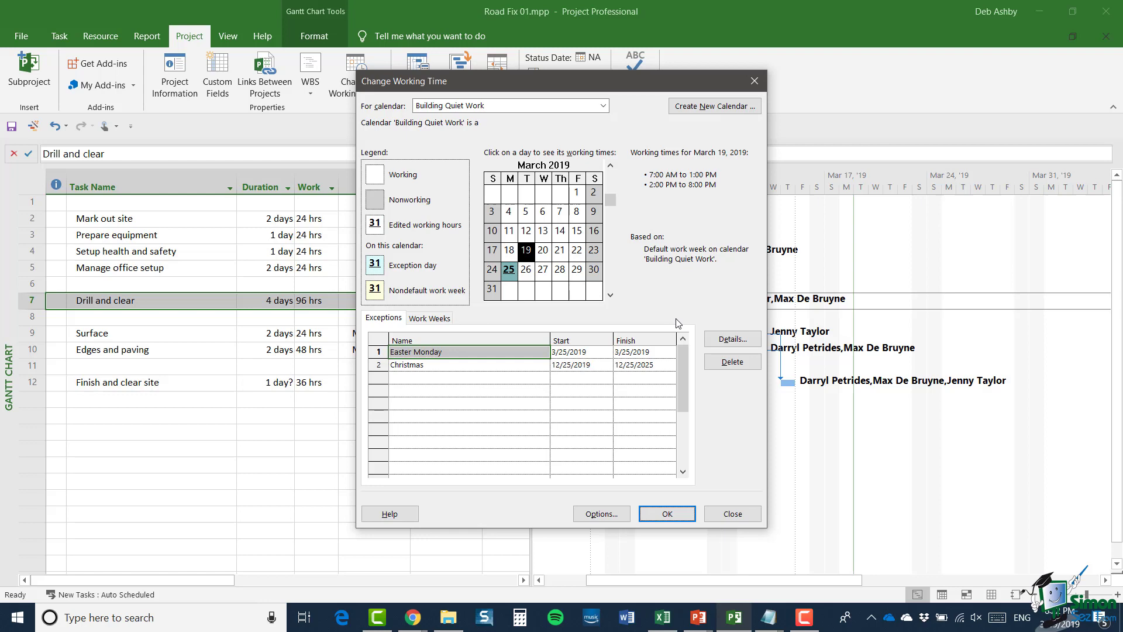
Set the default work week's Monday to Friday hours to start at 9:00 AM and end at 6:00 PM, keeping the midday break
{"action": "left_click", "coordinate": [431, 318]}
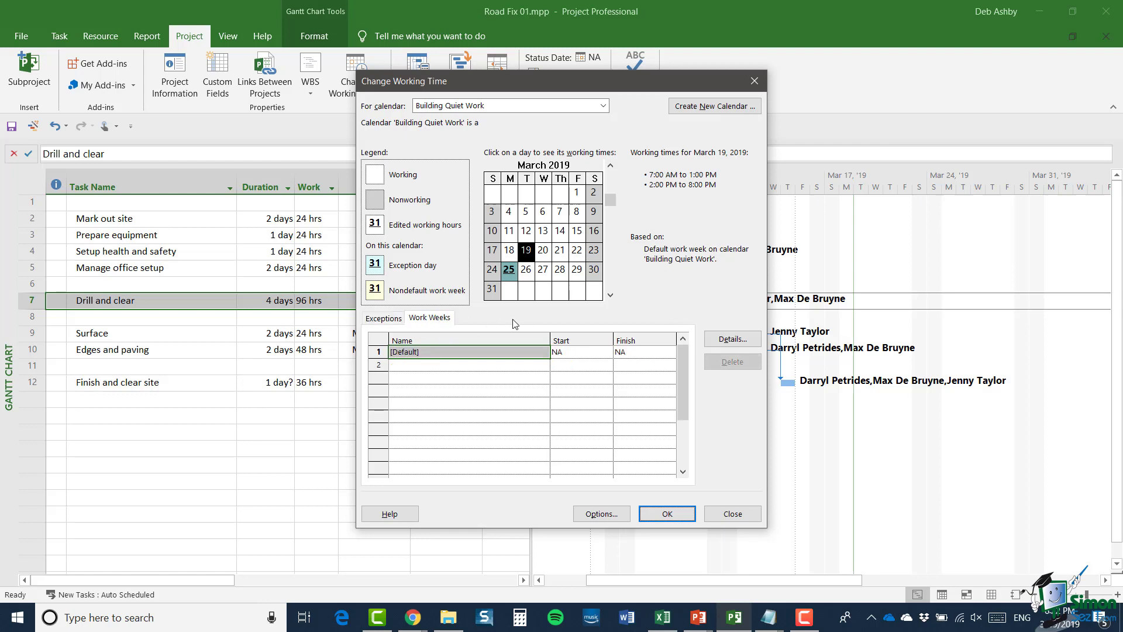
{"action": "left_click", "coordinate": [731, 339]}
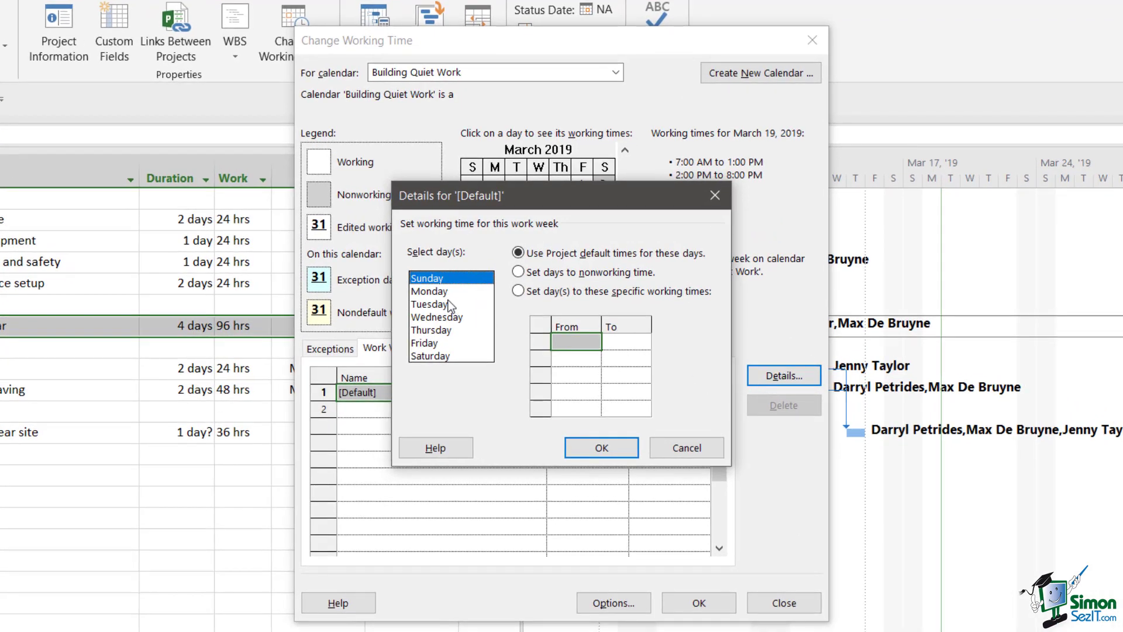
{"action": "left_click", "coordinate": [442, 291]}
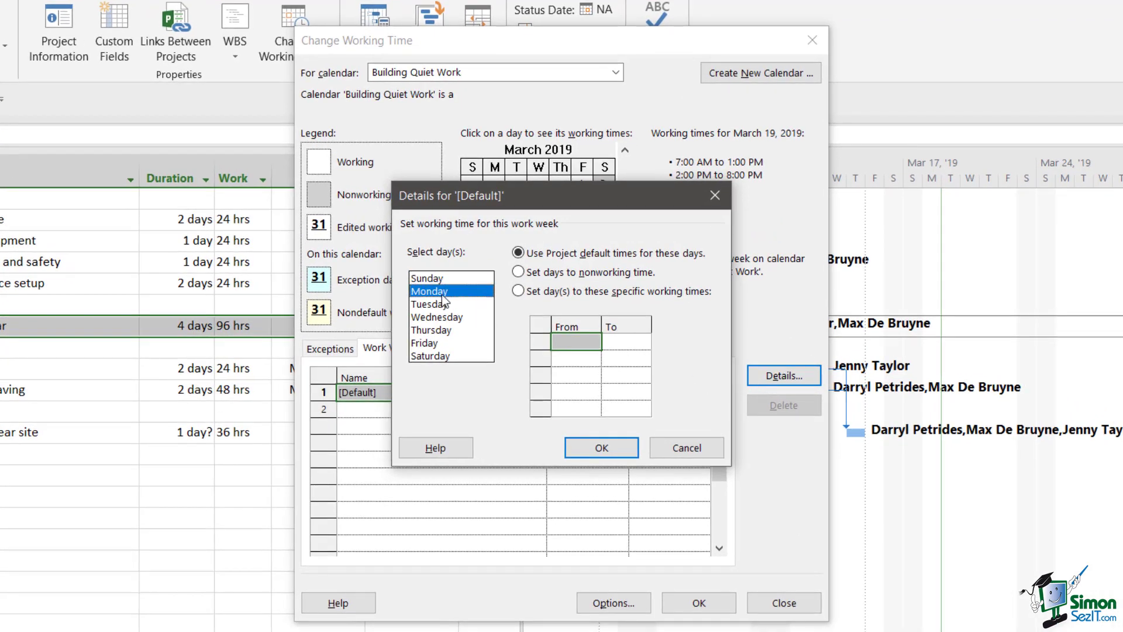
{"action": "left_click", "coordinate": [434, 345], "text": "shift"}
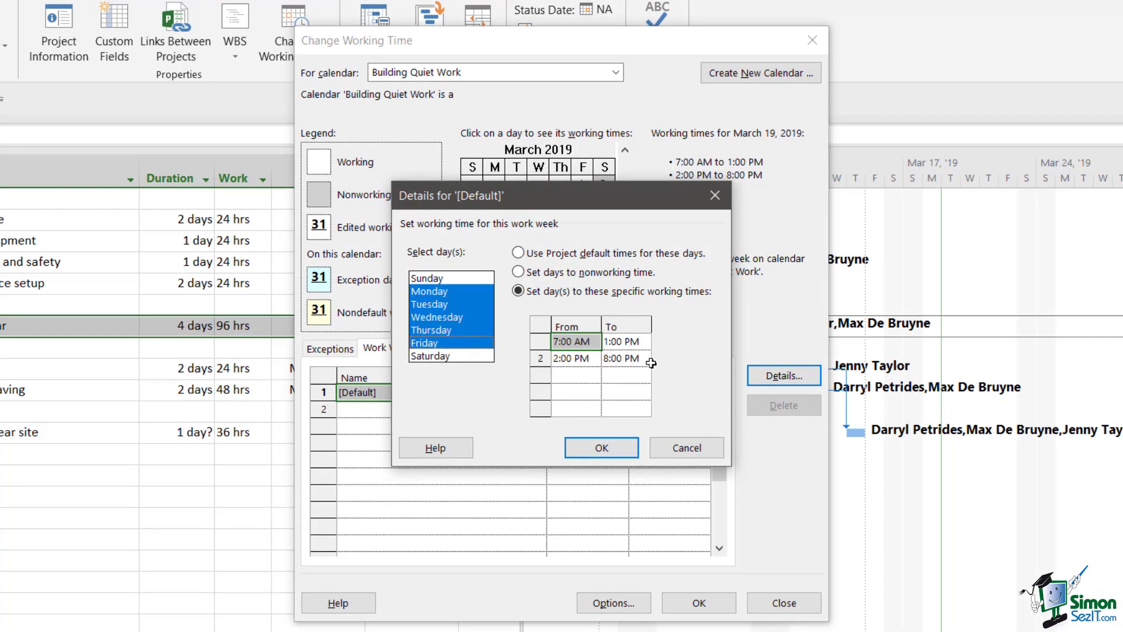
{"action": "left_click", "coordinate": [567, 342]}
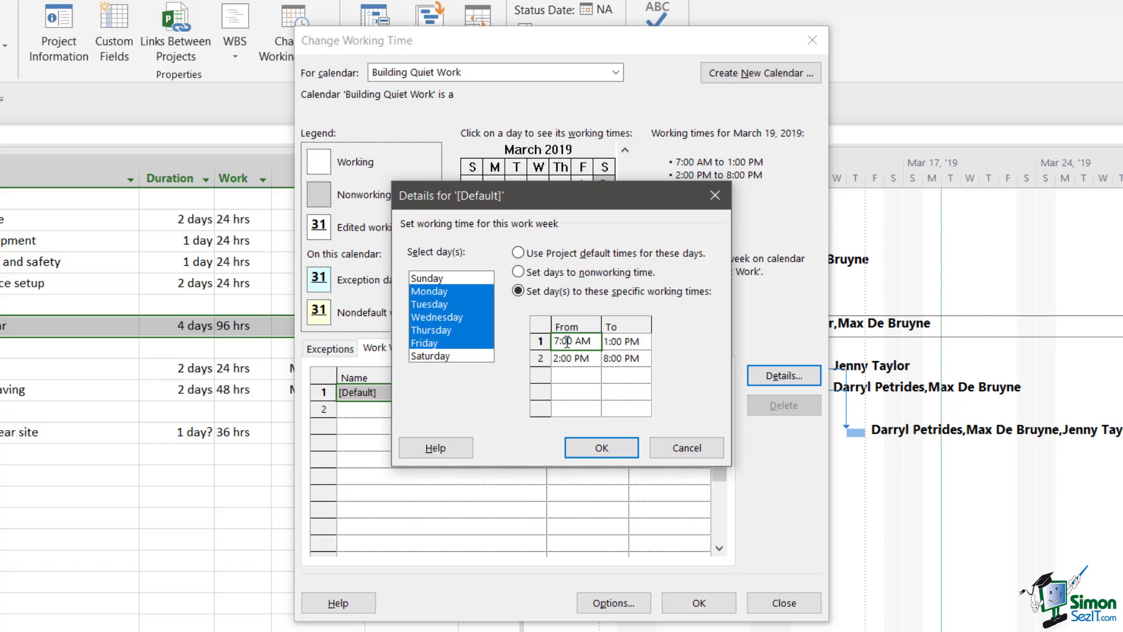
{"action": "key", "text": "BackSpace"}
{"action": "type", "text": "9"}
{"action": "left_click", "coordinate": [609, 359]}
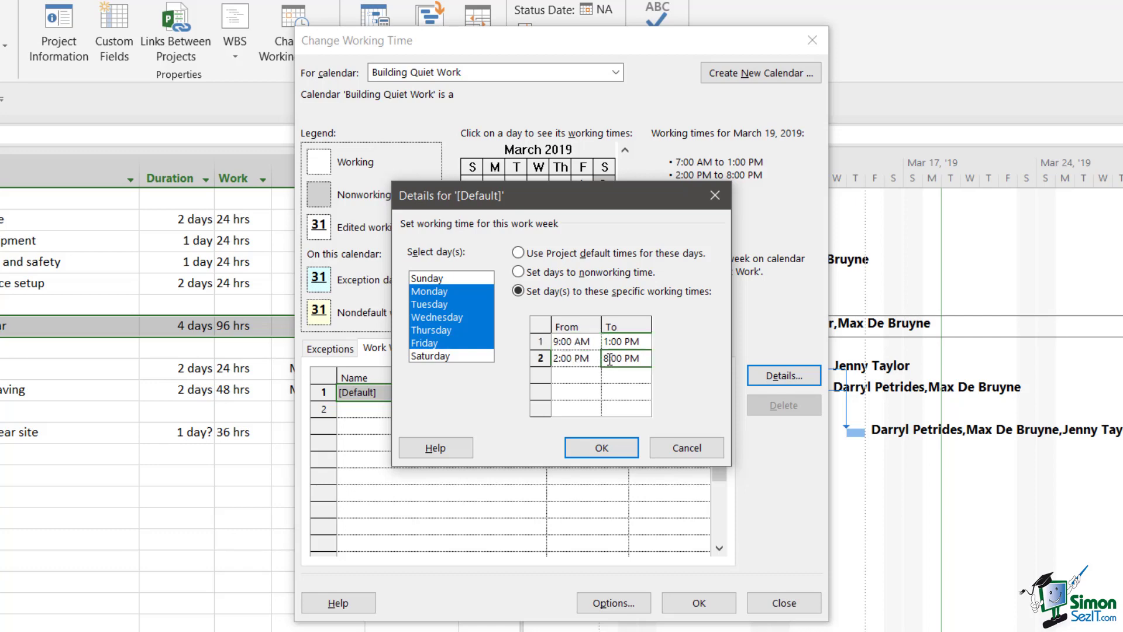
{"action": "key", "text": "BackSpace"}
{"action": "type", "text": "6"}
{"action": "left_click", "coordinate": [600, 447]}
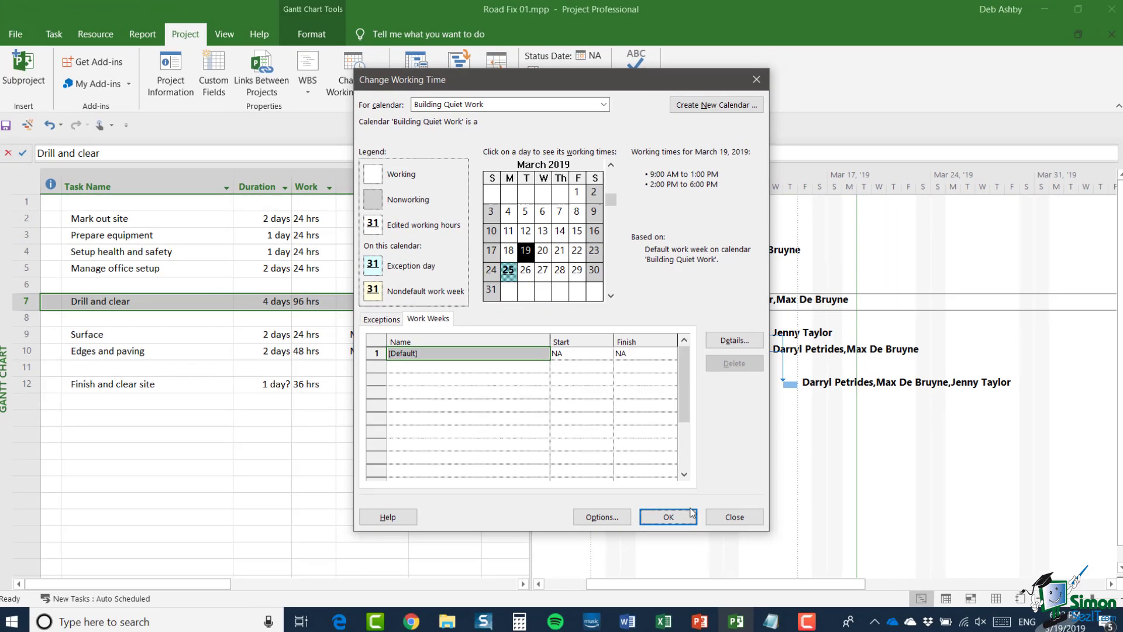
{"action": "left_click", "coordinate": [691, 579]}
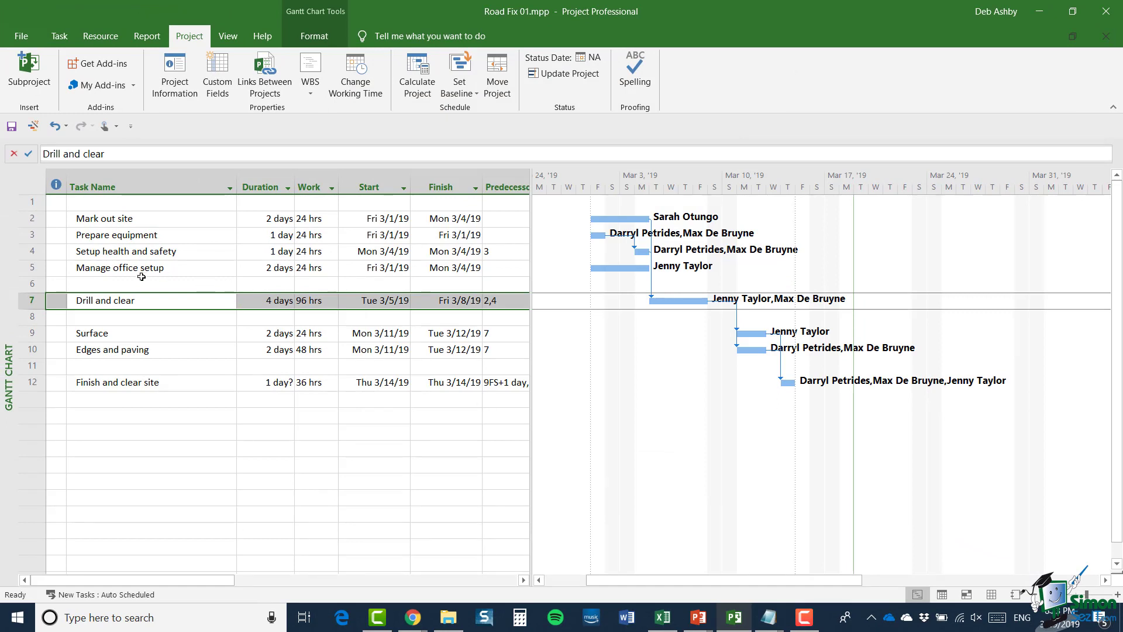
Assign the Building Quiet Work calendar to the Drill and clear task
{"action": "double_click", "coordinate": [135, 302]}
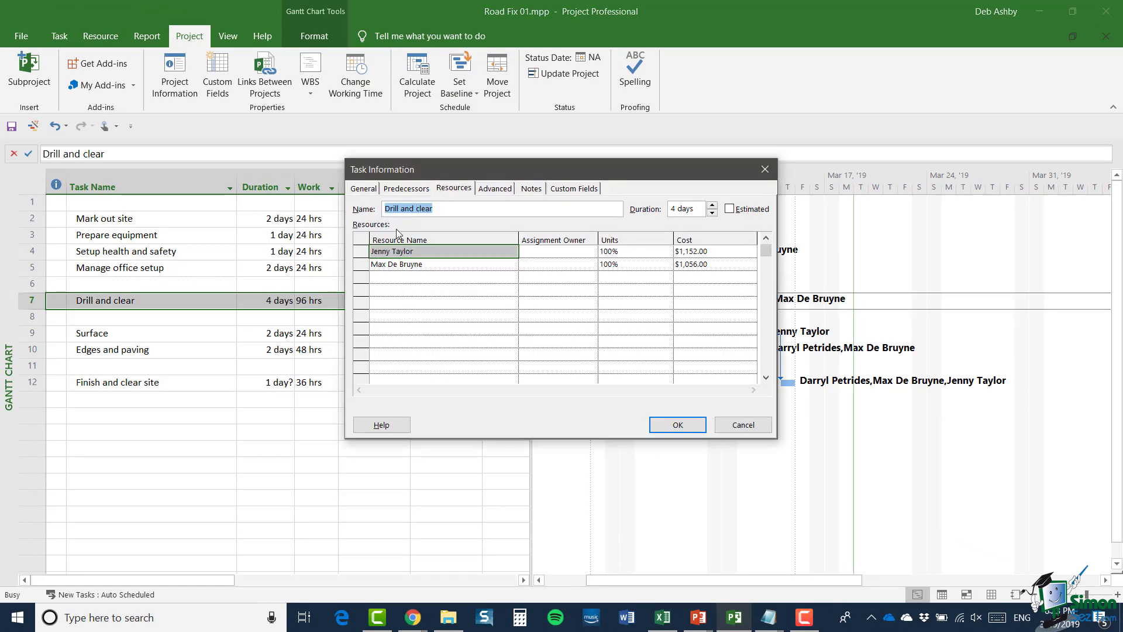
{"action": "left_click", "coordinate": [500, 188]}
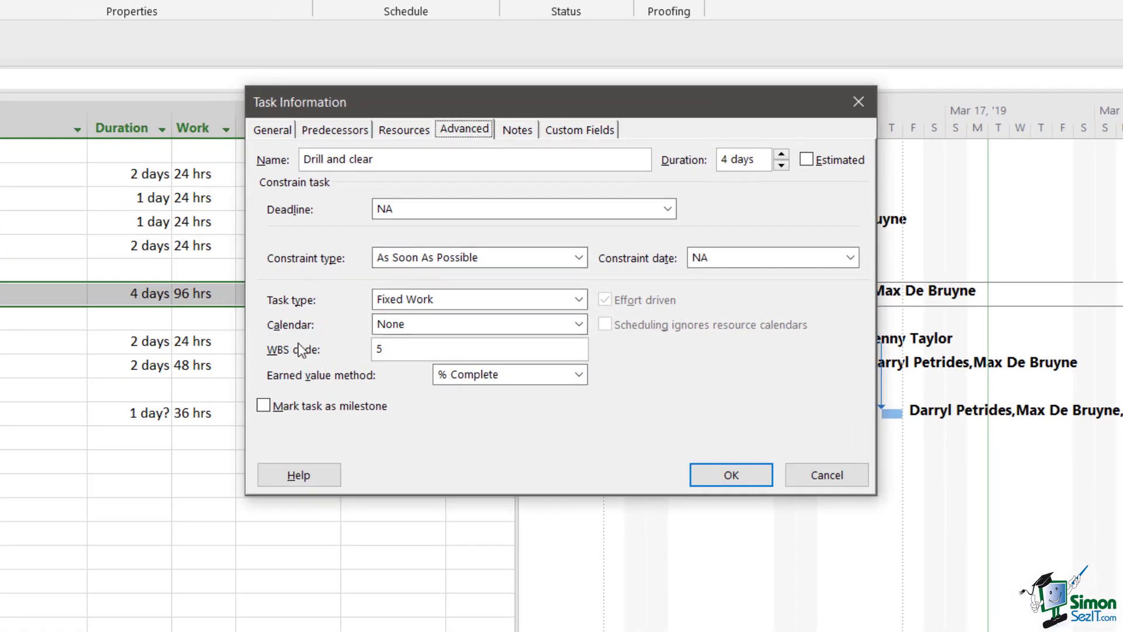
{"action": "left_click", "coordinate": [578, 325]}
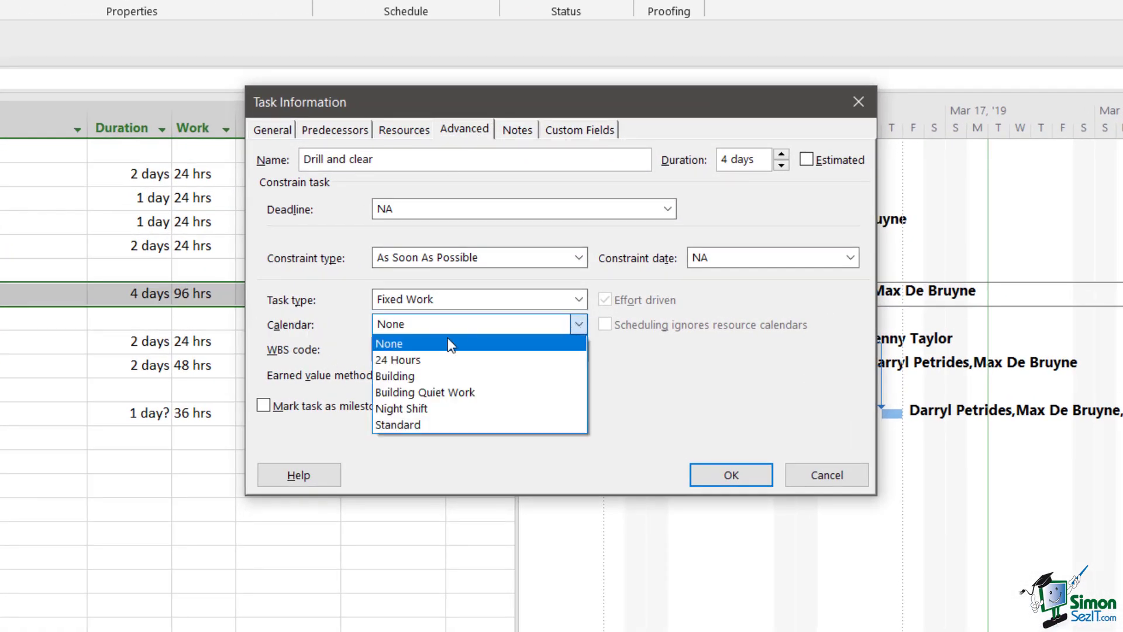
{"action": "left_click", "coordinate": [430, 392]}
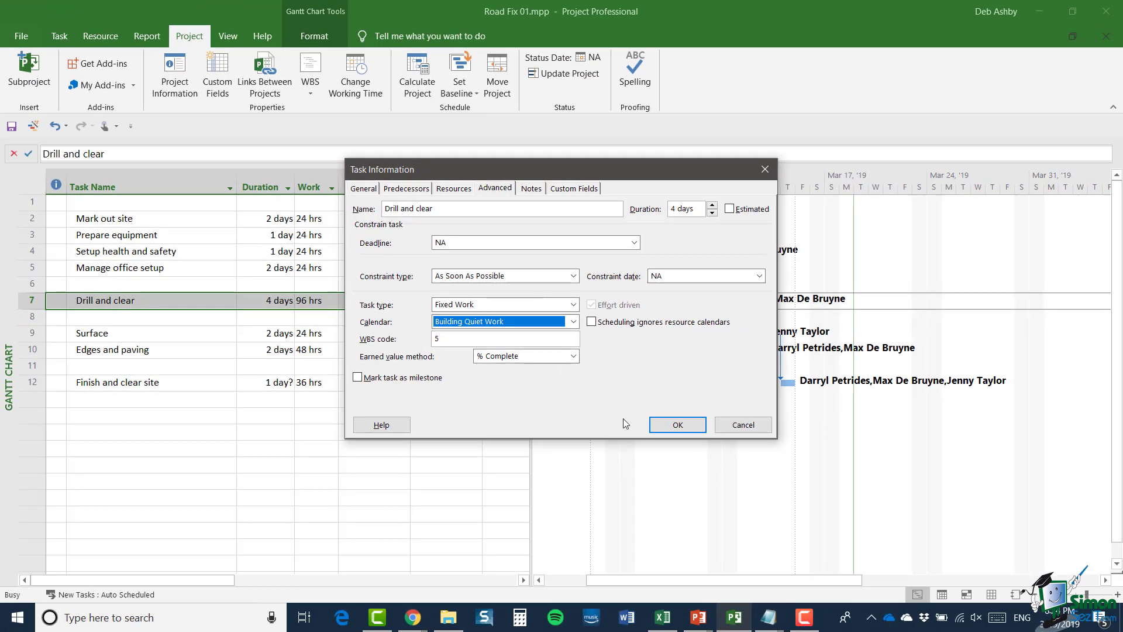
{"action": "left_click", "coordinate": [677, 425]}
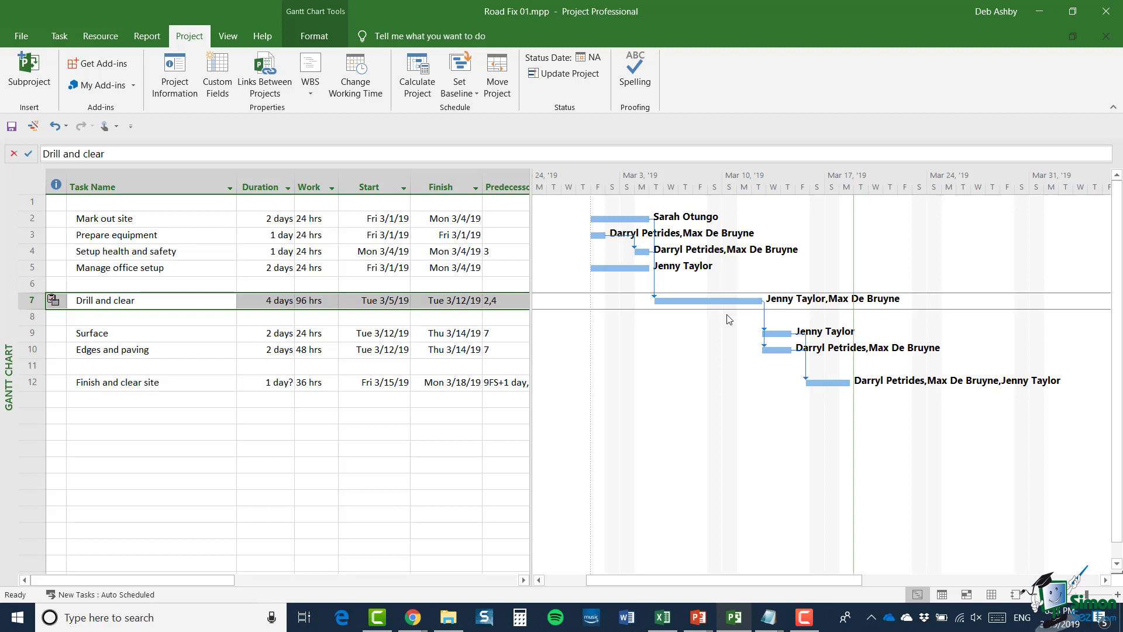
Add a calendar exception named Hospital on 3/27/2019 to the working time calendar of the last listed resource
{"action": "left_click", "coordinate": [360, 74]}
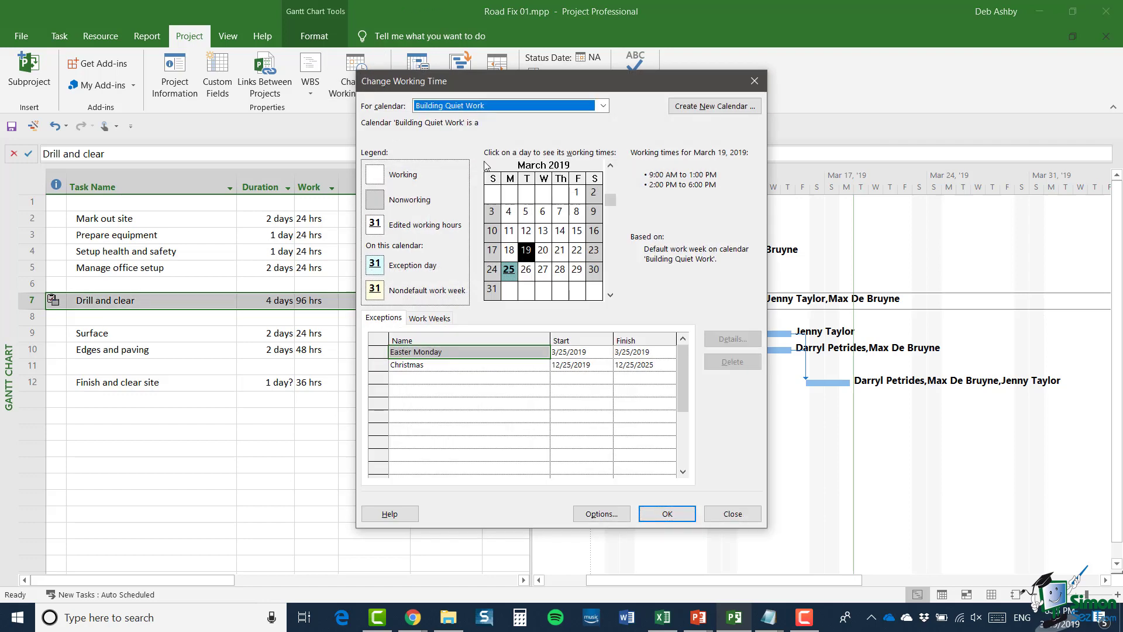
{"action": "left_click", "coordinate": [603, 107]}
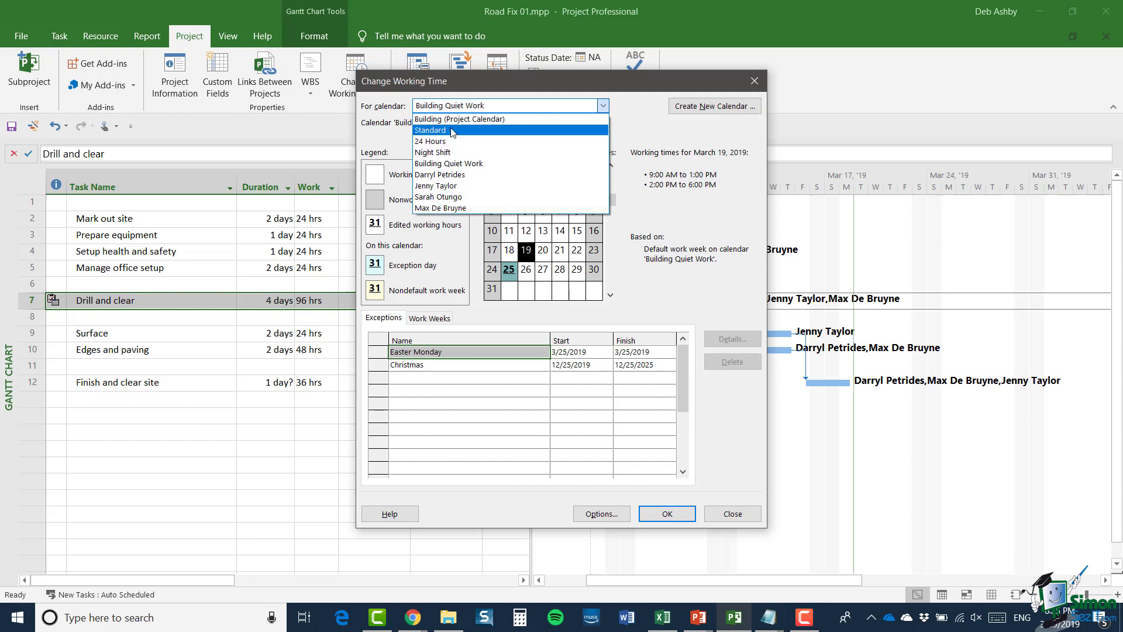
{"action": "left_click", "coordinate": [485, 208]}
{"action": "left_click", "coordinate": [378, 319]}
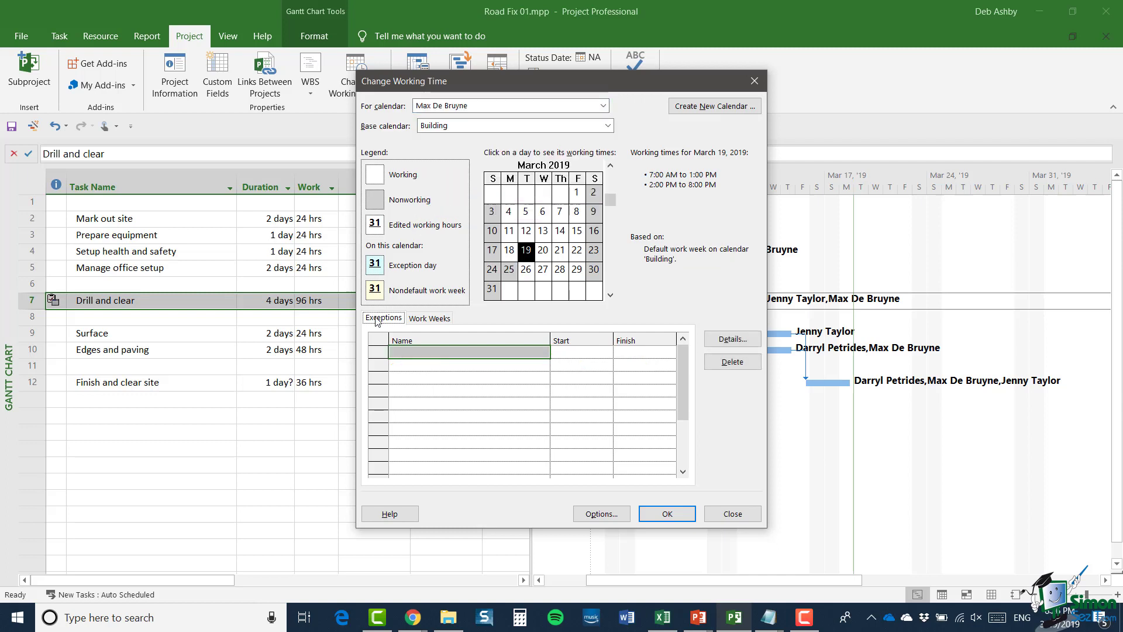
{"action": "left_click", "coordinate": [426, 353]}
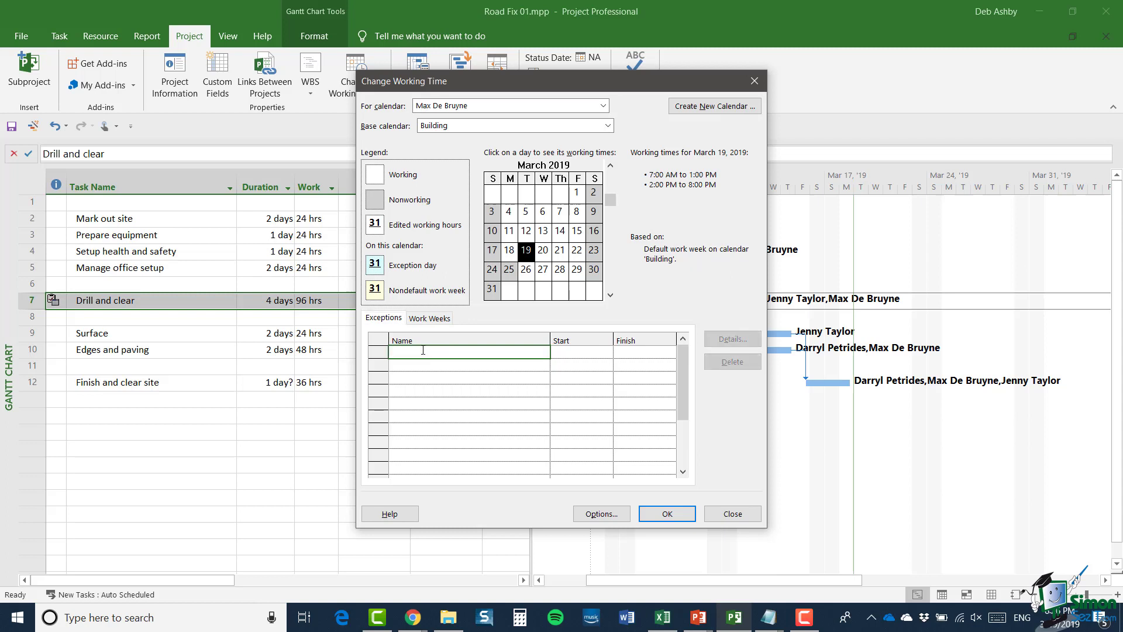
{"action": "type", "text": "Hospital"}
{"action": "key", "text": "Tab"}
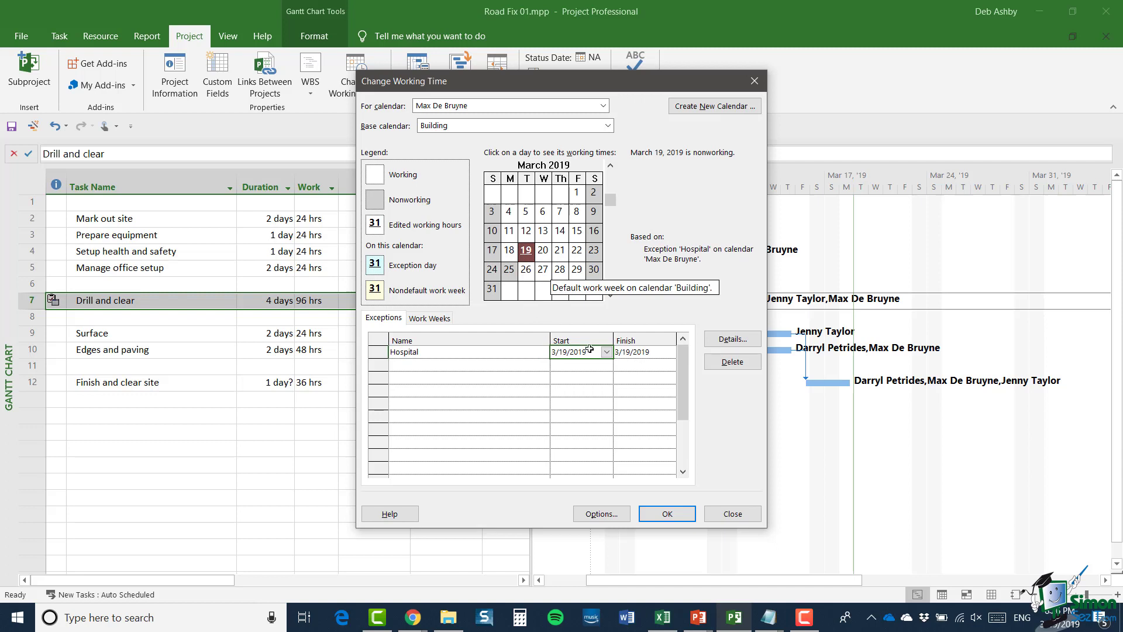
{"action": "left_click", "coordinate": [607, 352]}
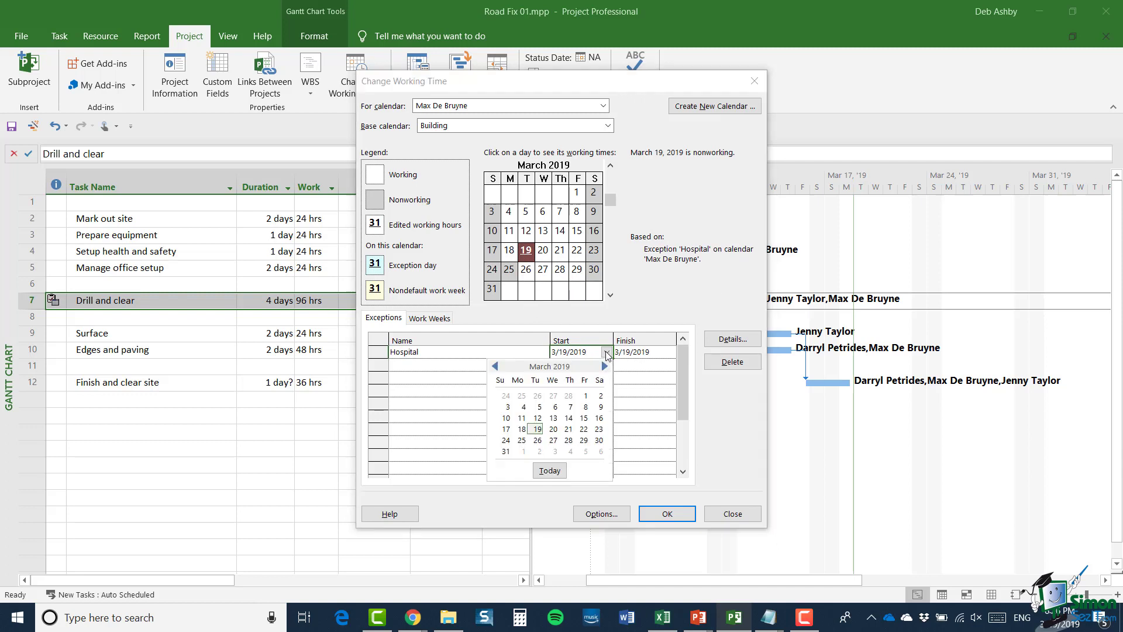
{"action": "left_click", "coordinate": [553, 440]}
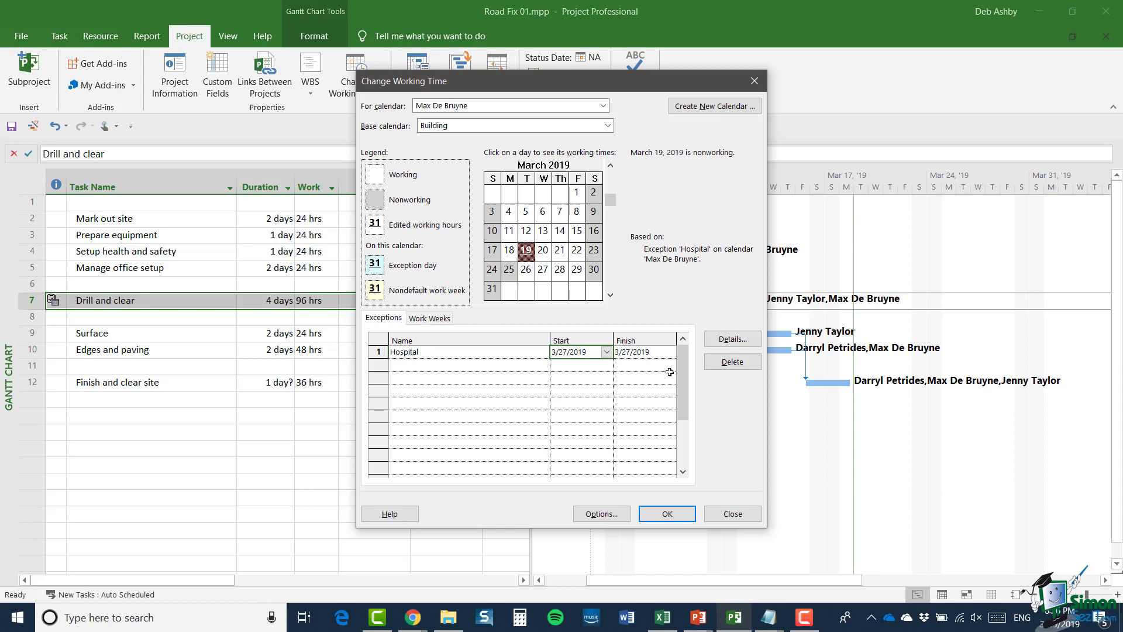
Review the Hospital exception's details, keep it as nonworking time, and save the working time changes
{"action": "left_click", "coordinate": [499, 353]}
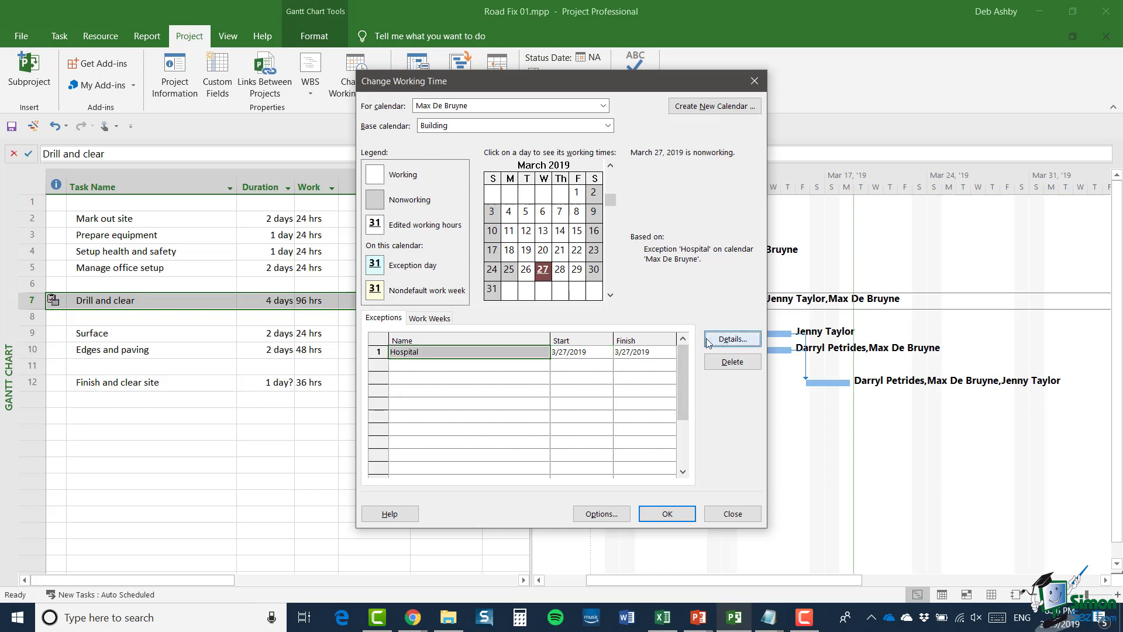
{"action": "left_click", "coordinate": [732, 338]}
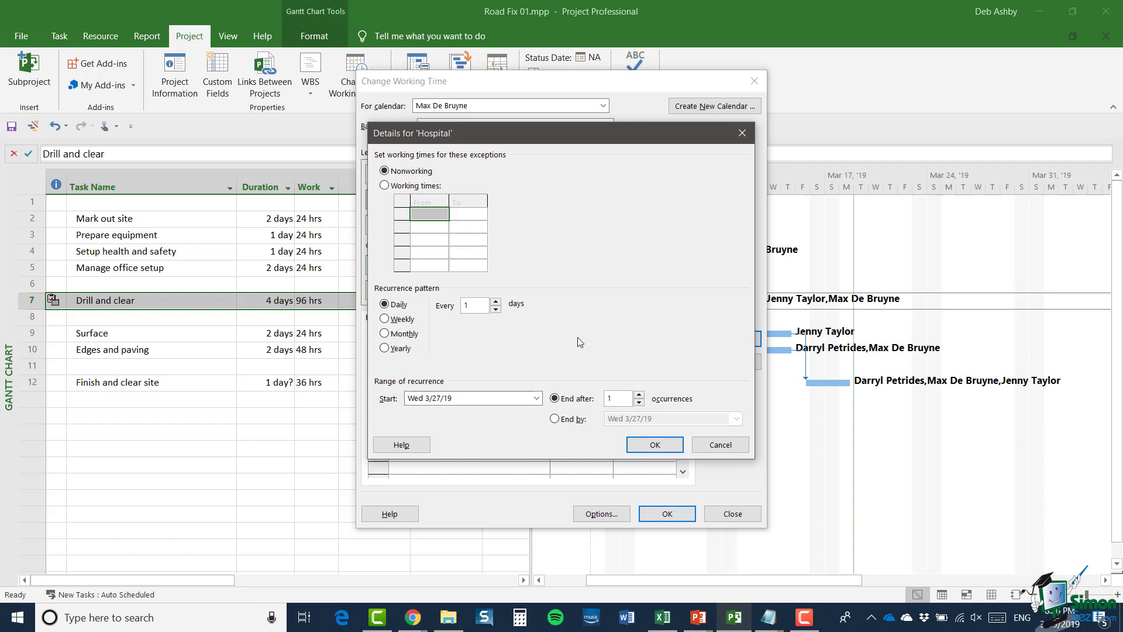
{"action": "left_click", "coordinate": [651, 446]}
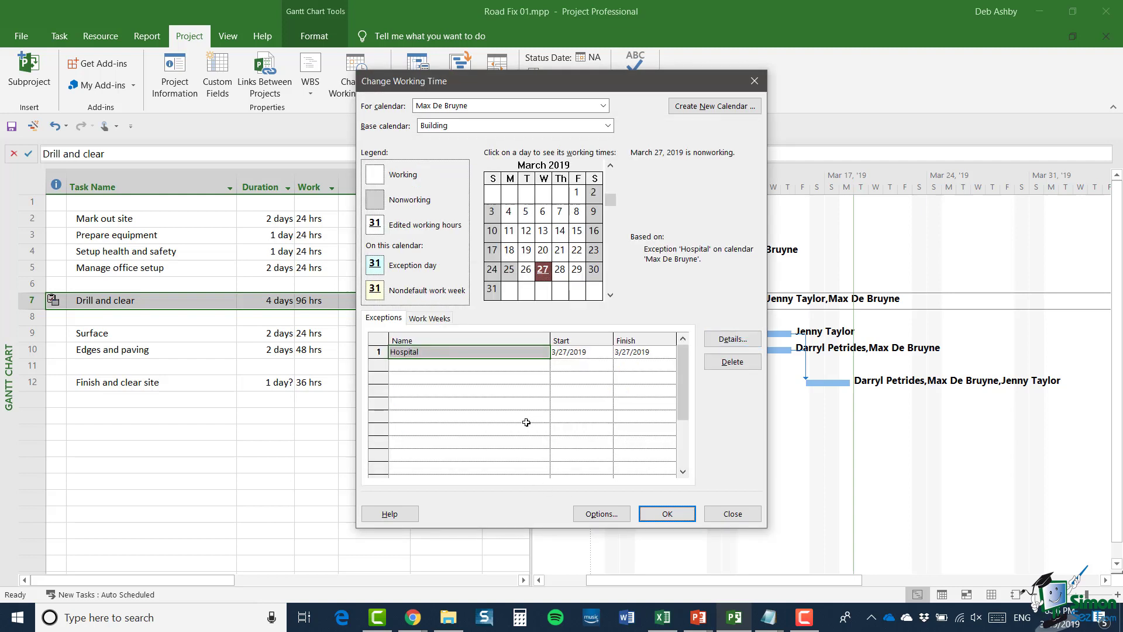
{"action": "left_click", "coordinate": [660, 516]}
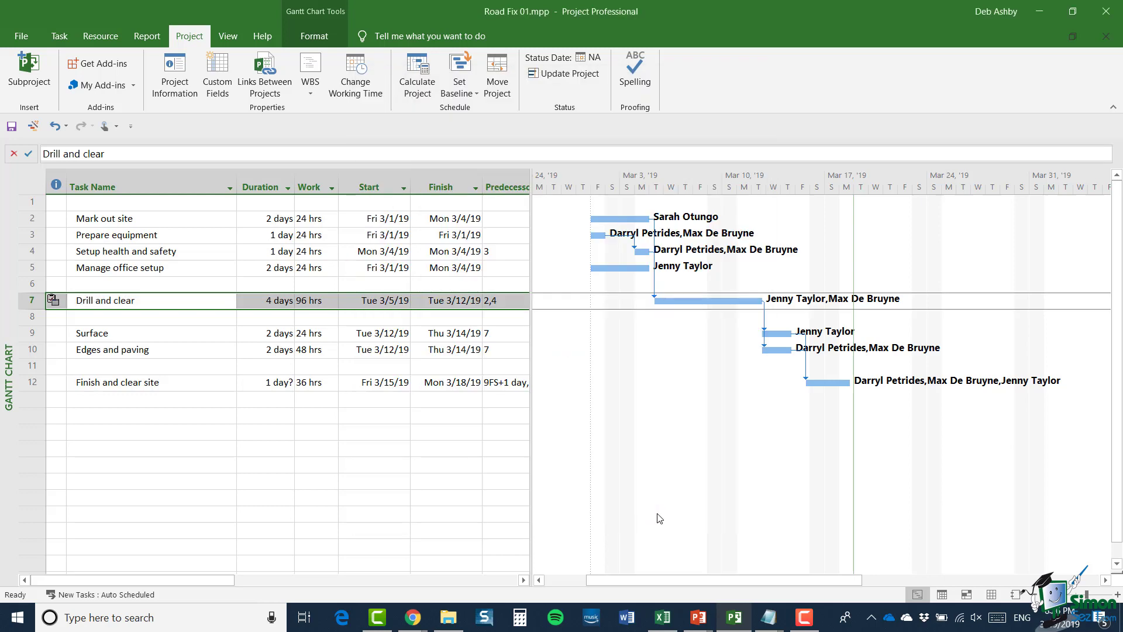